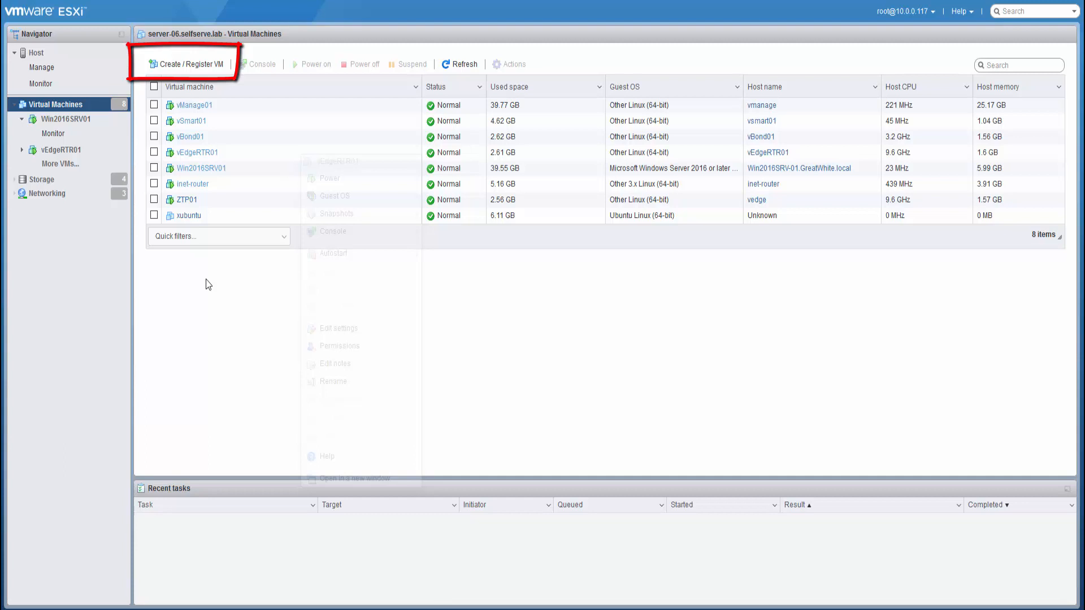
# - Start a new deploy-from-OVF/OVA wizard and name the VM vManage02
pyautogui.click(195, 65)
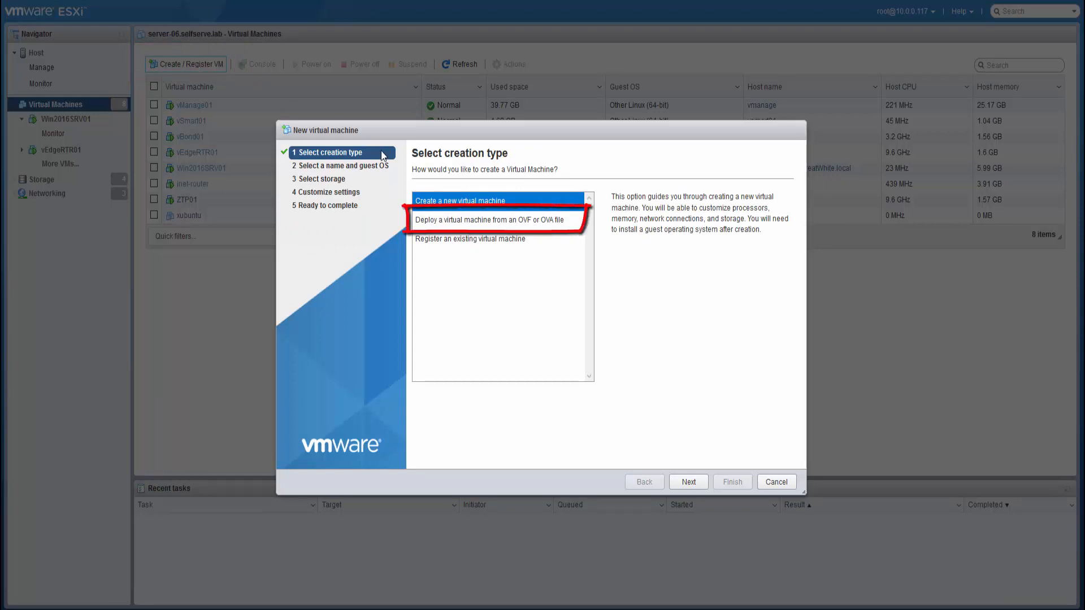
pyautogui.click(459, 226)
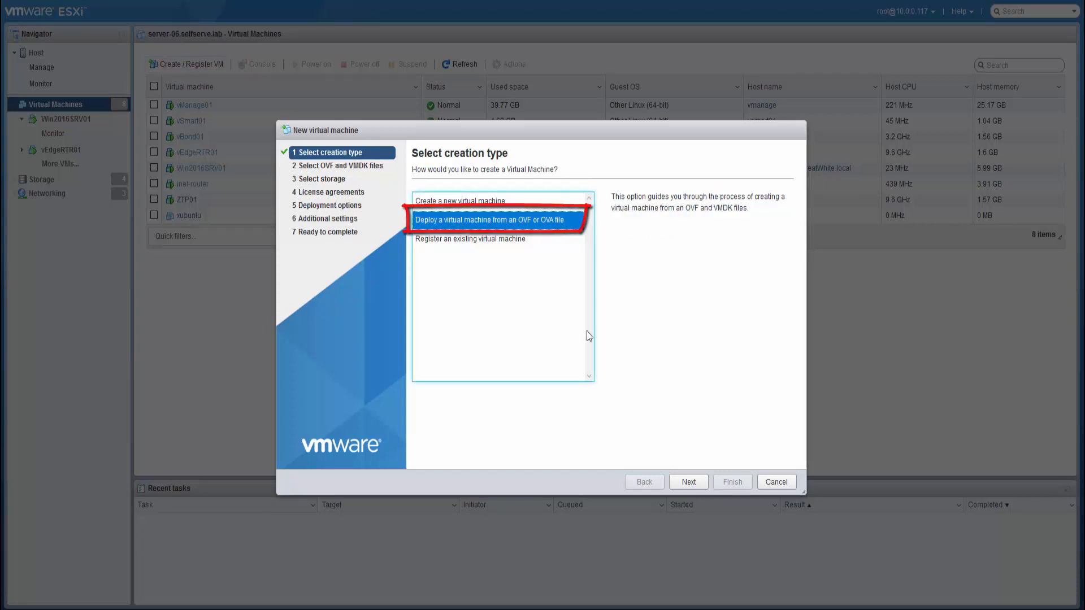
pyautogui.click(680, 488)
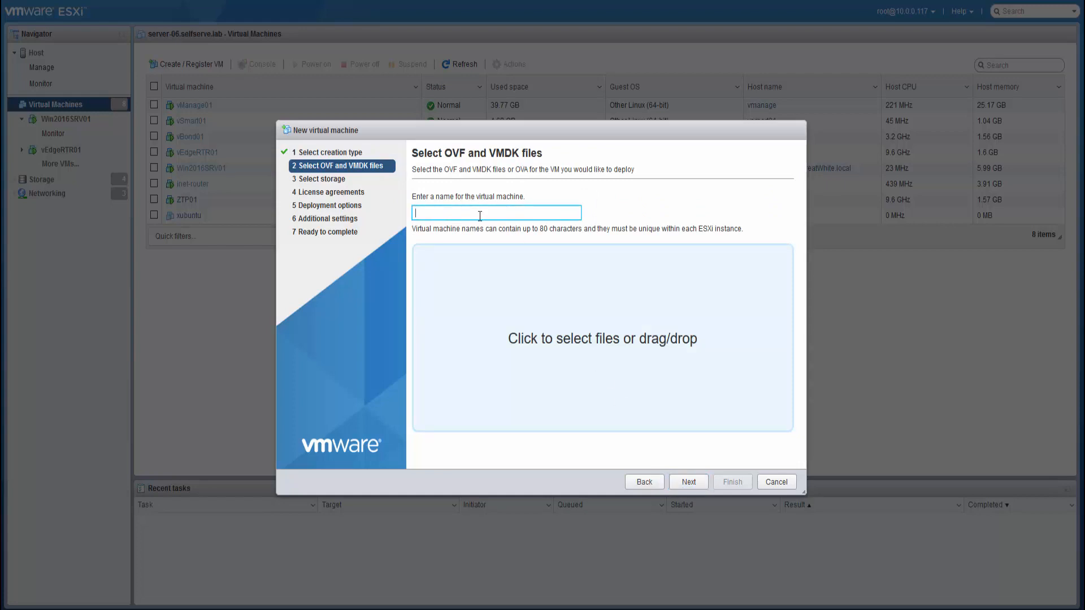
pyautogui.write('vMang')
pyautogui.press('BackSpace')
pyautogui.write('age02')
# - Drag viptela-vmanage-19.2.0-genericx86-64.ova from File Explorer into the wizard's file drop zone
pyautogui.click(416, 429)
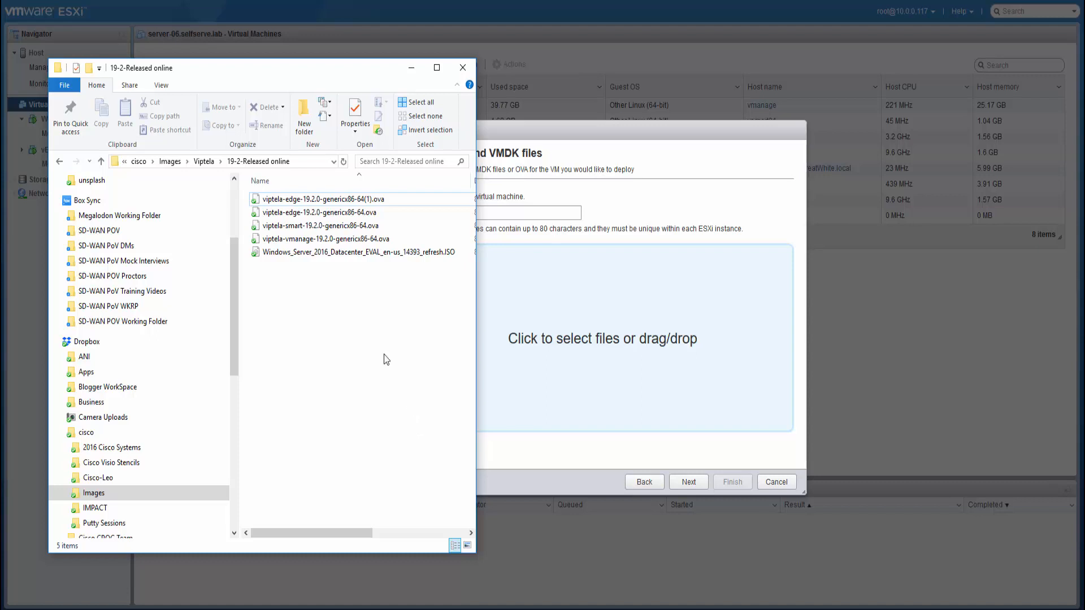
pyautogui.click(304, 240)
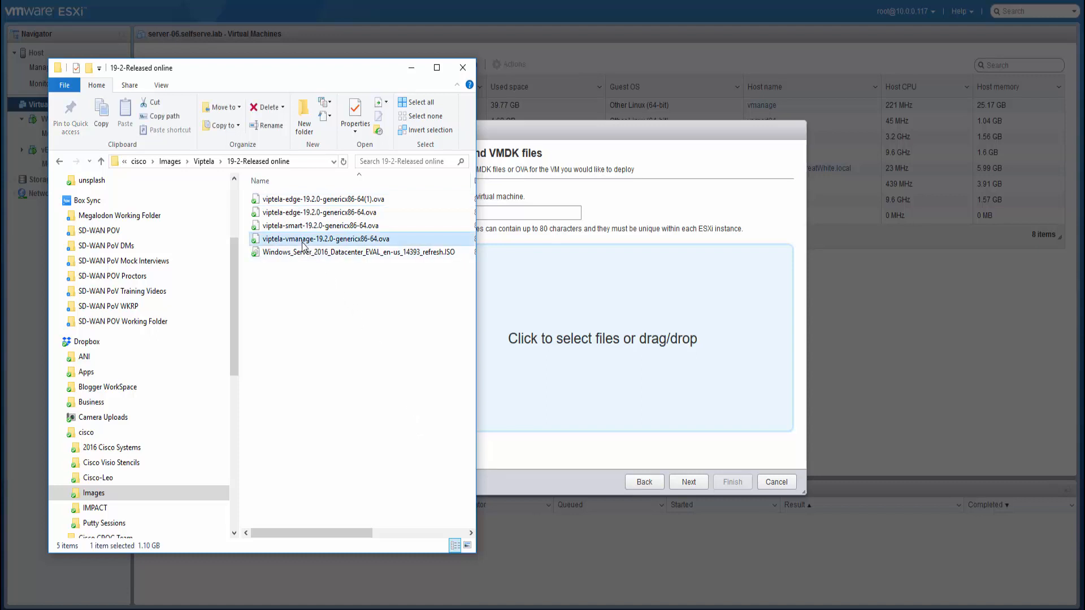
pyautogui.moveTo(304, 242); pyautogui.dragTo(538, 341)
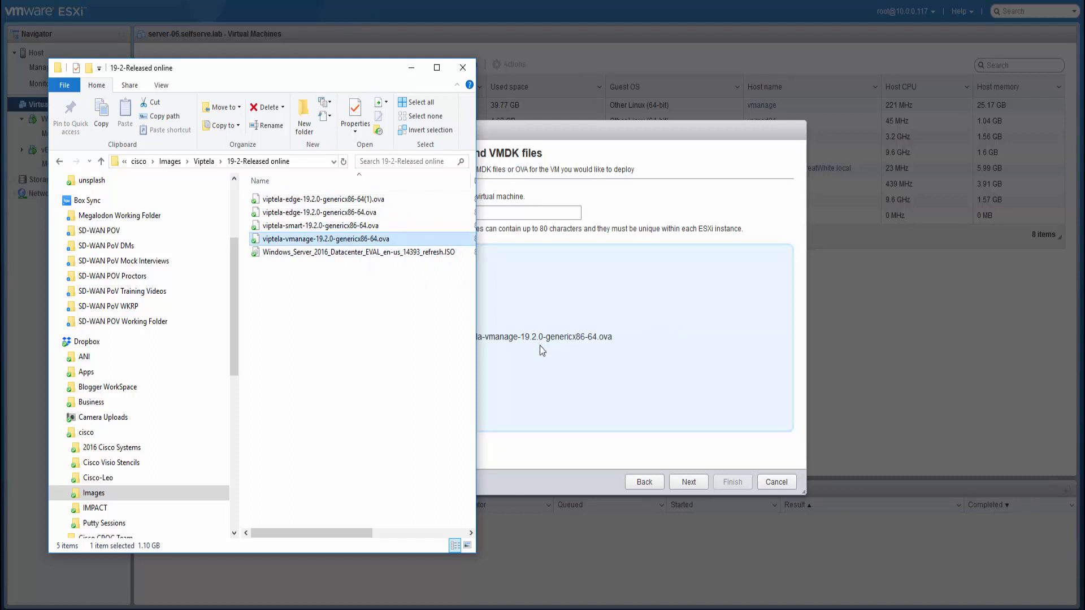
pyautogui.click(541, 450)
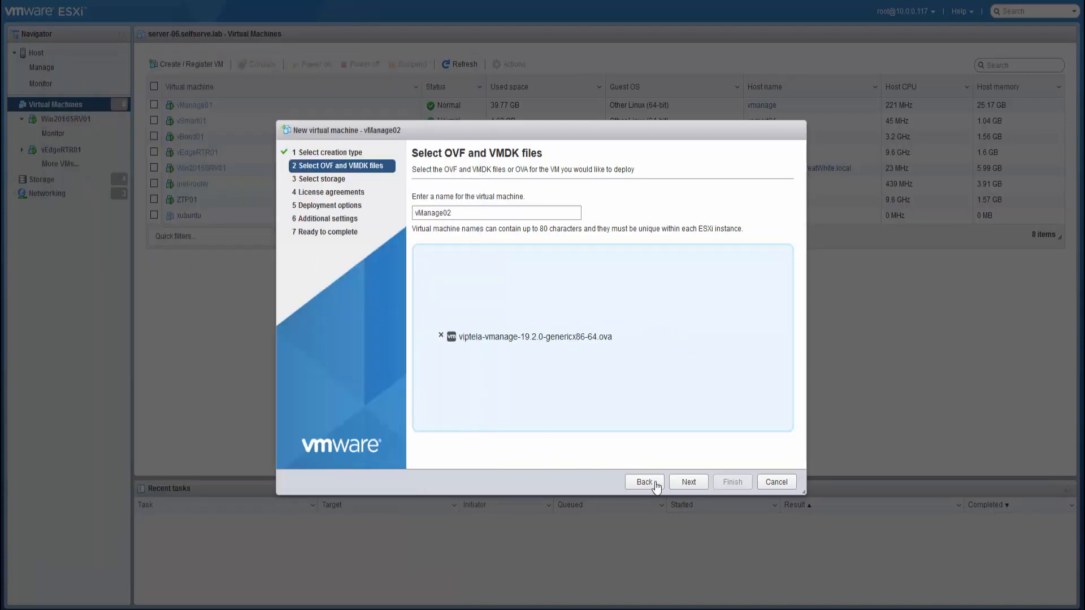
# - Deploy vManage02 to datastore server-06_ds3 with the SD-WAN network and thin provisioning
pyautogui.click(687, 485)
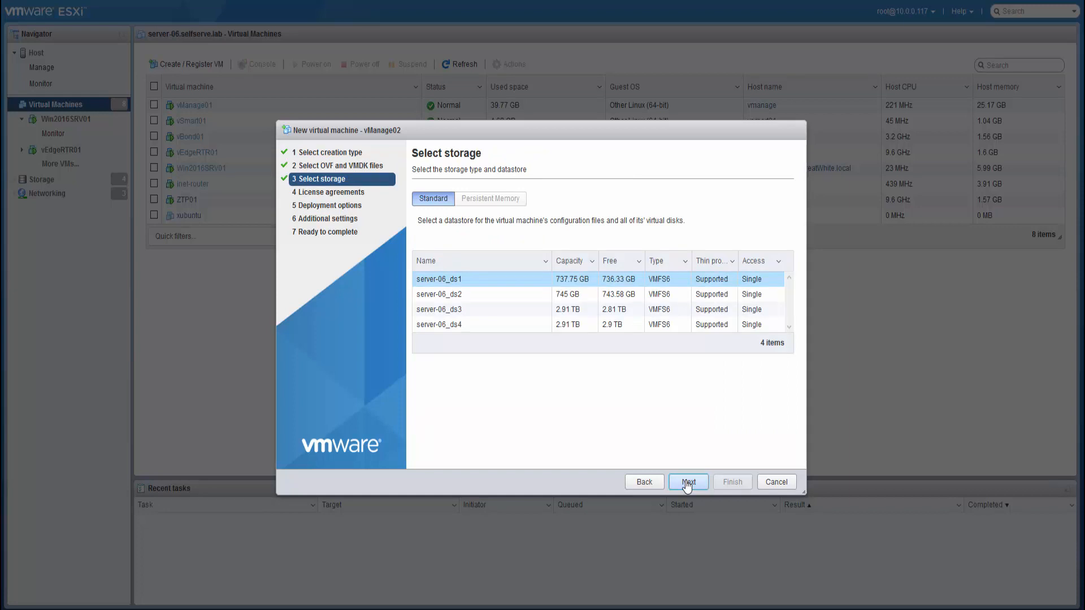
pyautogui.click(451, 310)
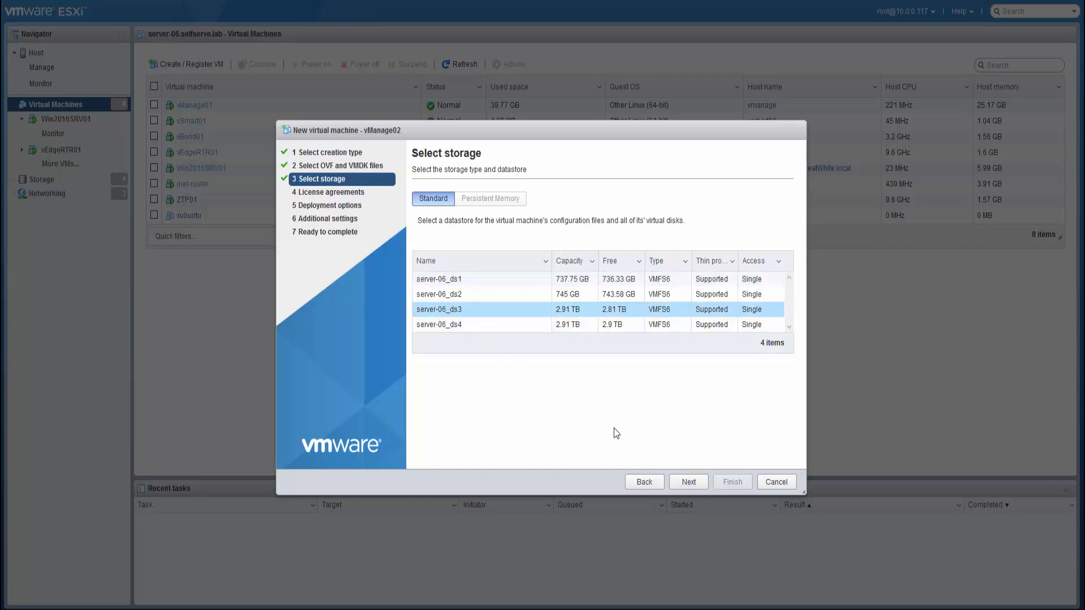
pyautogui.click(689, 482)
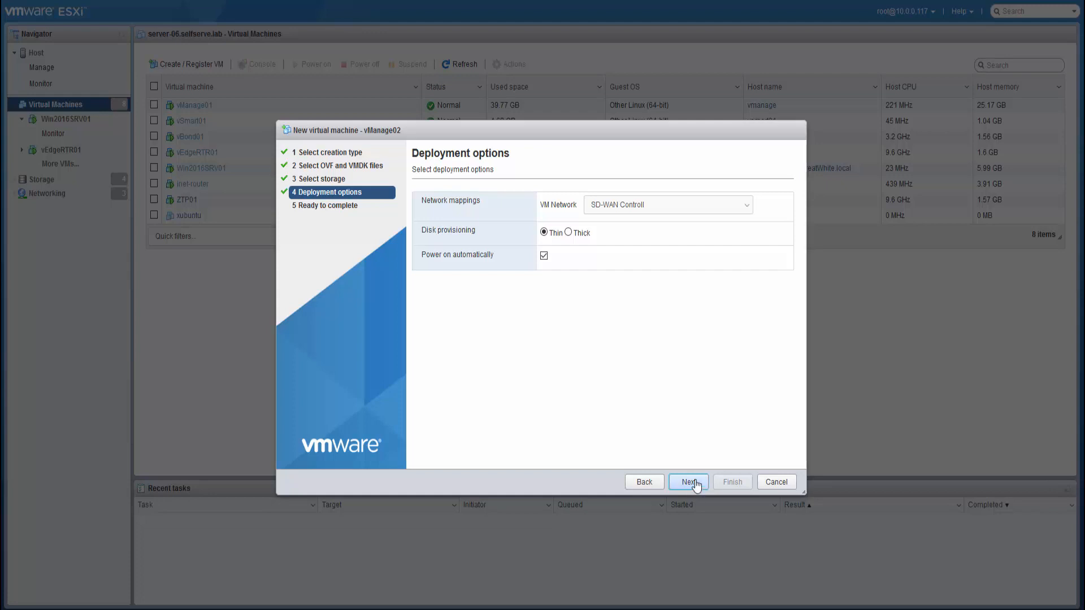
pyautogui.click(749, 207)
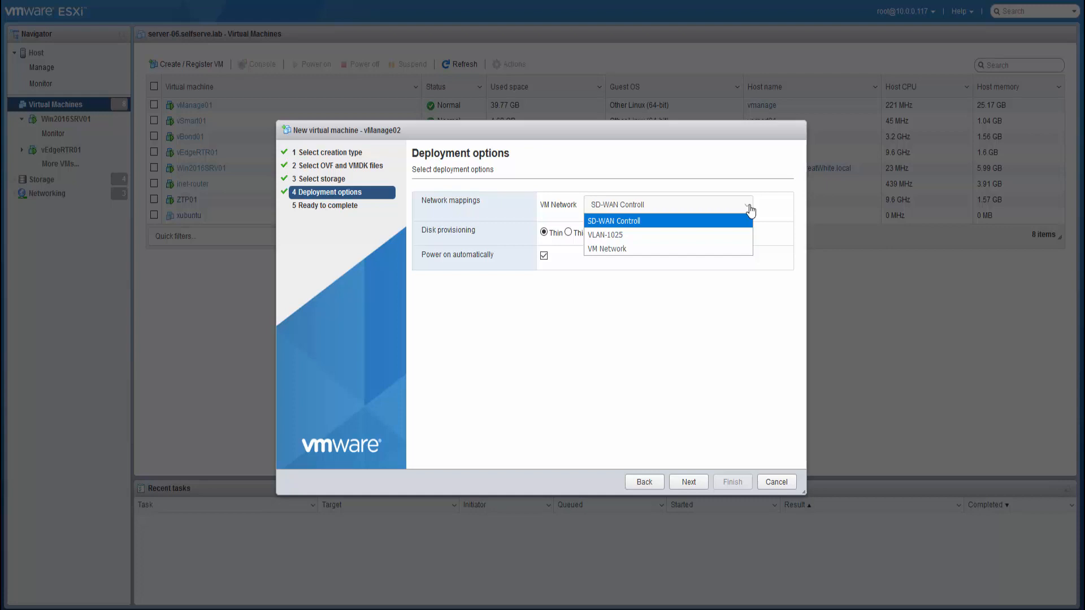
pyautogui.click(750, 210)
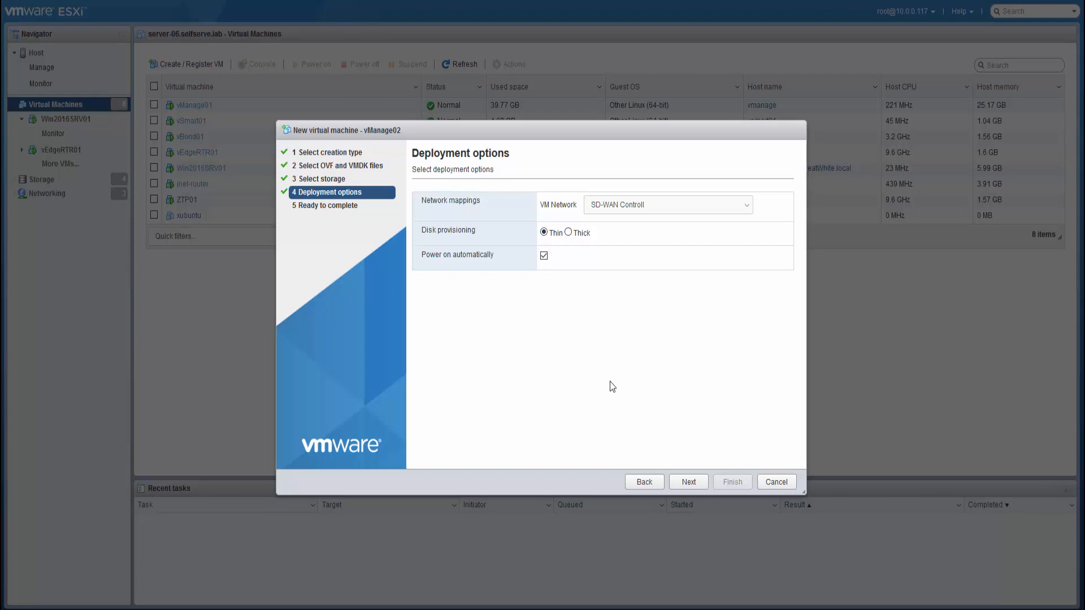
pyautogui.click(689, 482)
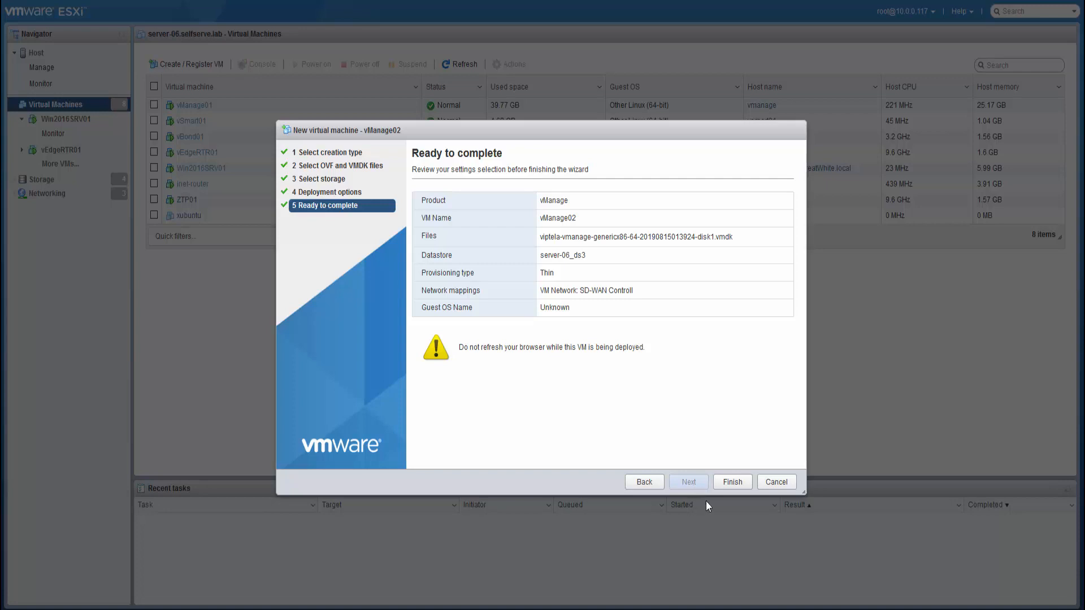
pyautogui.click(735, 485)
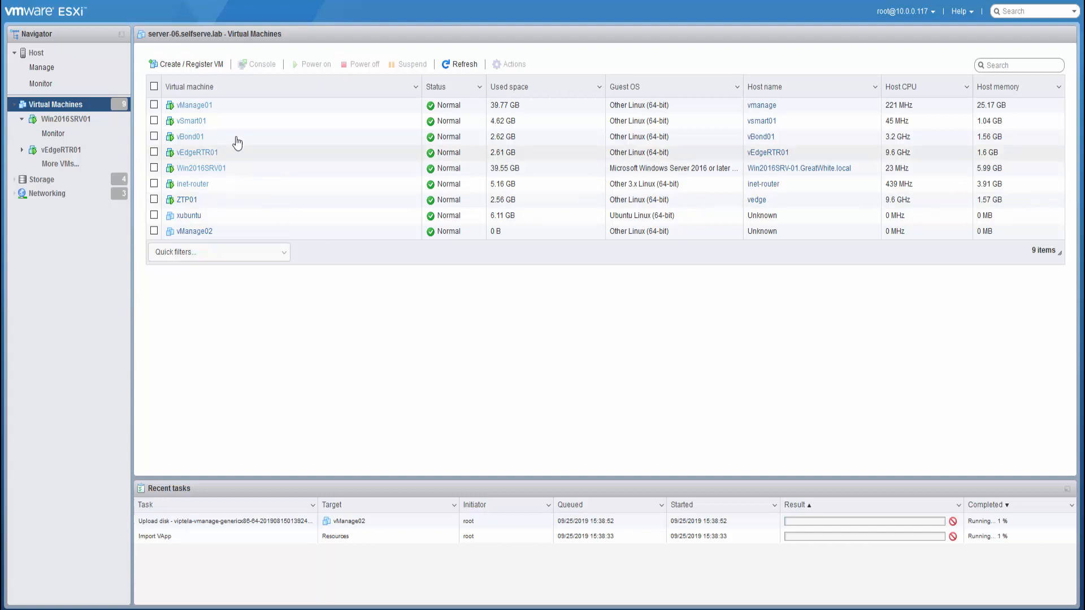
# - Start another OVF/OVA deployment and name the VM vSmart02
pyautogui.click(198, 67)
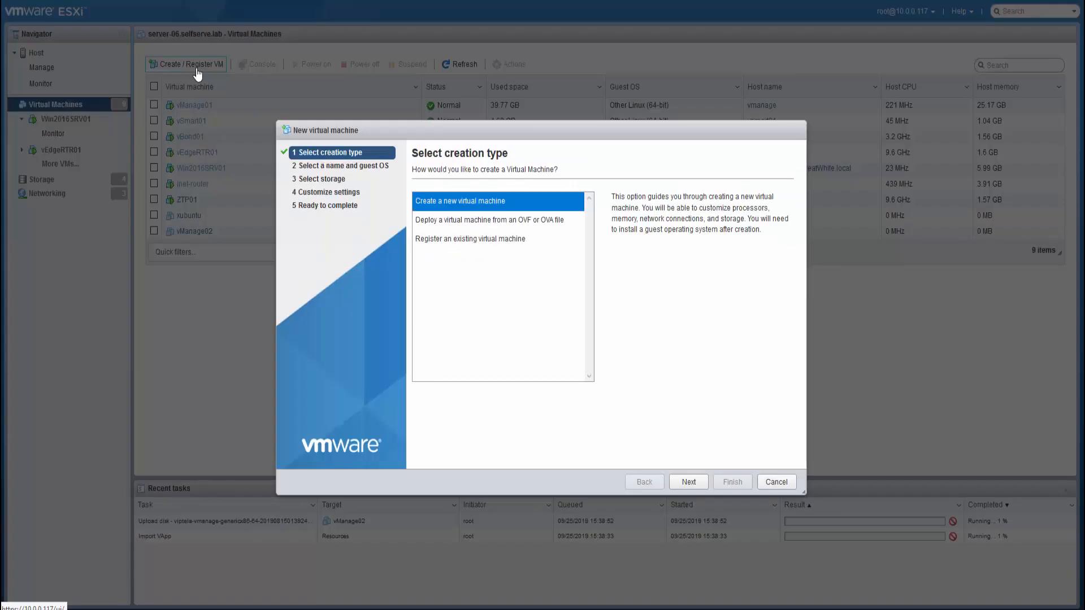
pyautogui.click(453, 223)
pyautogui.click(689, 483)
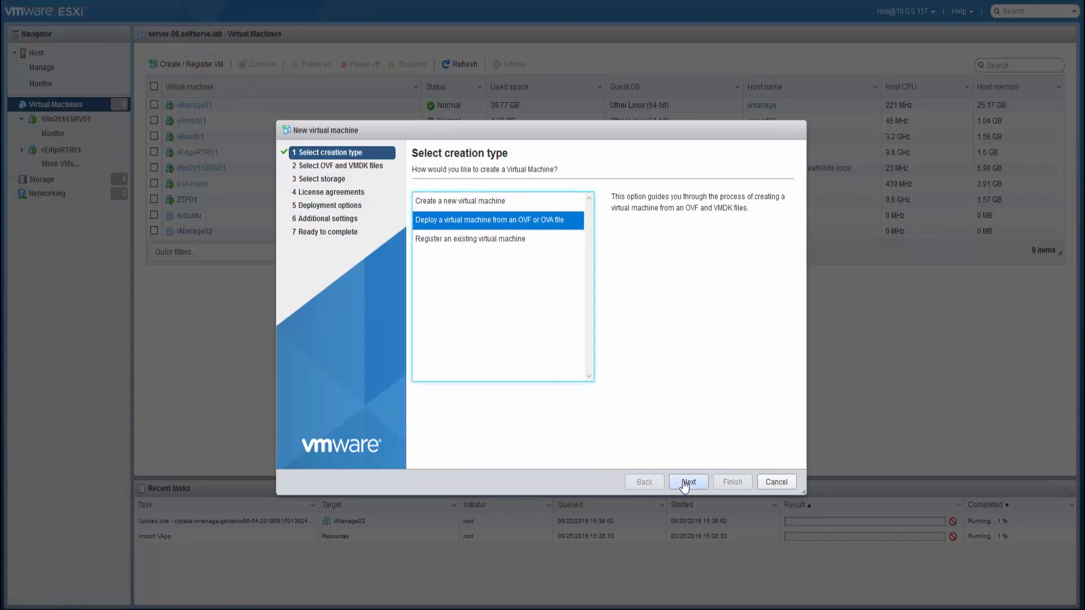
pyautogui.click(453, 214)
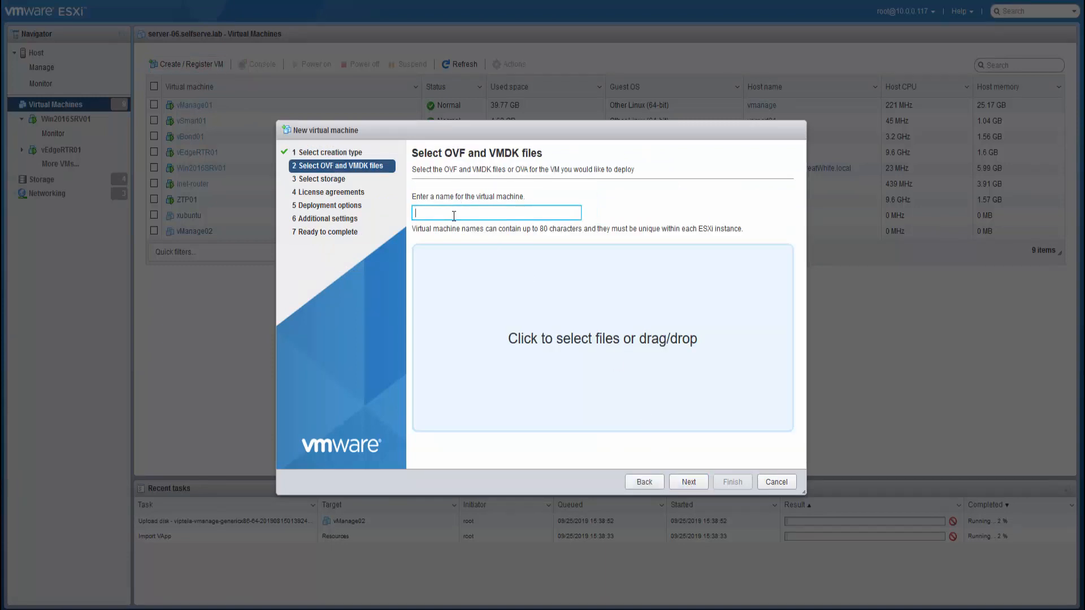
pyautogui.write('vSmart02')
# - Attach viptela-smart-19.2.0-genericx86-64.ova to the vSmart02 wizard from File Explorer
pyautogui.click(244, 609)
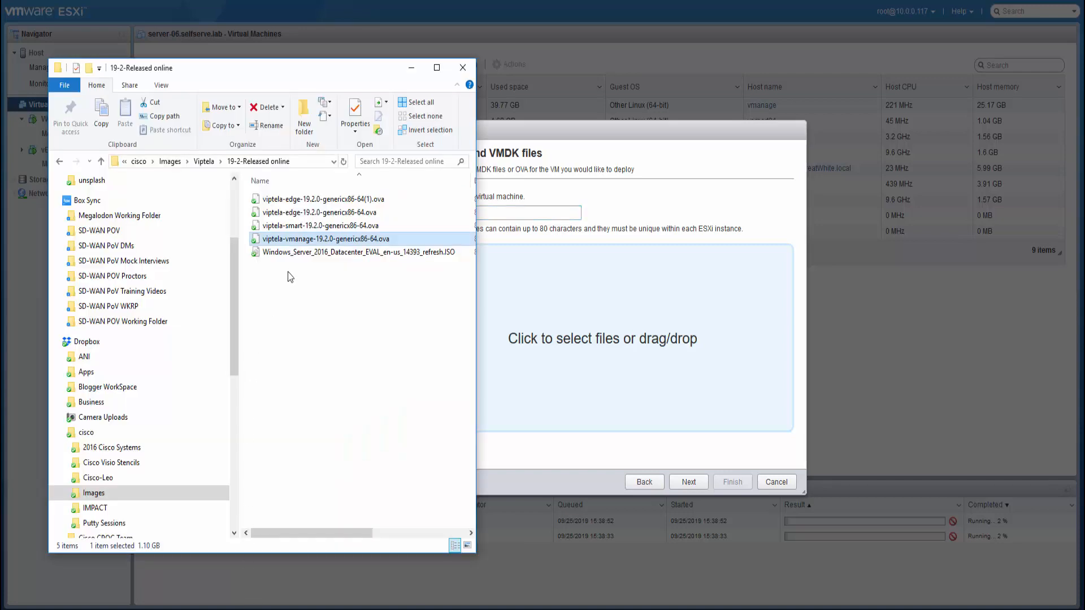
pyautogui.click(287, 226)
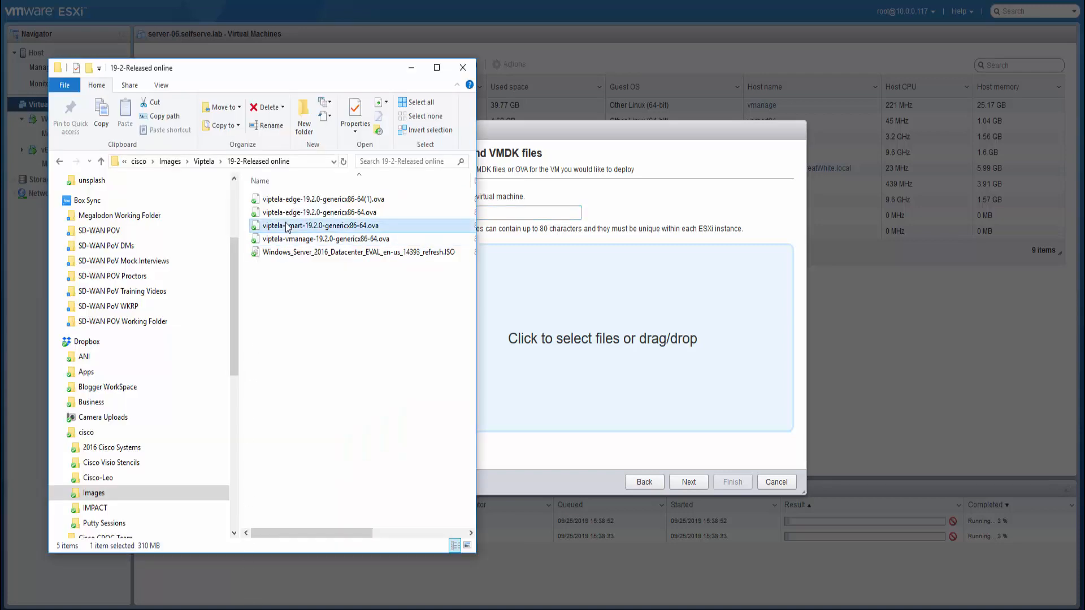
pyautogui.moveTo(287, 226); pyautogui.dragTo(548, 345)
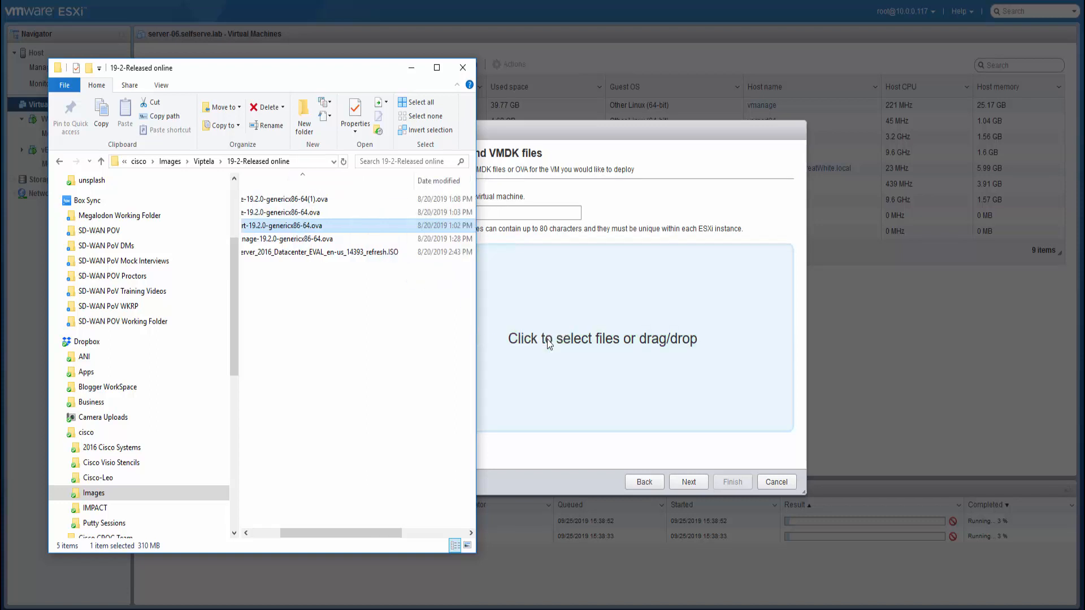
pyautogui.click(538, 459)
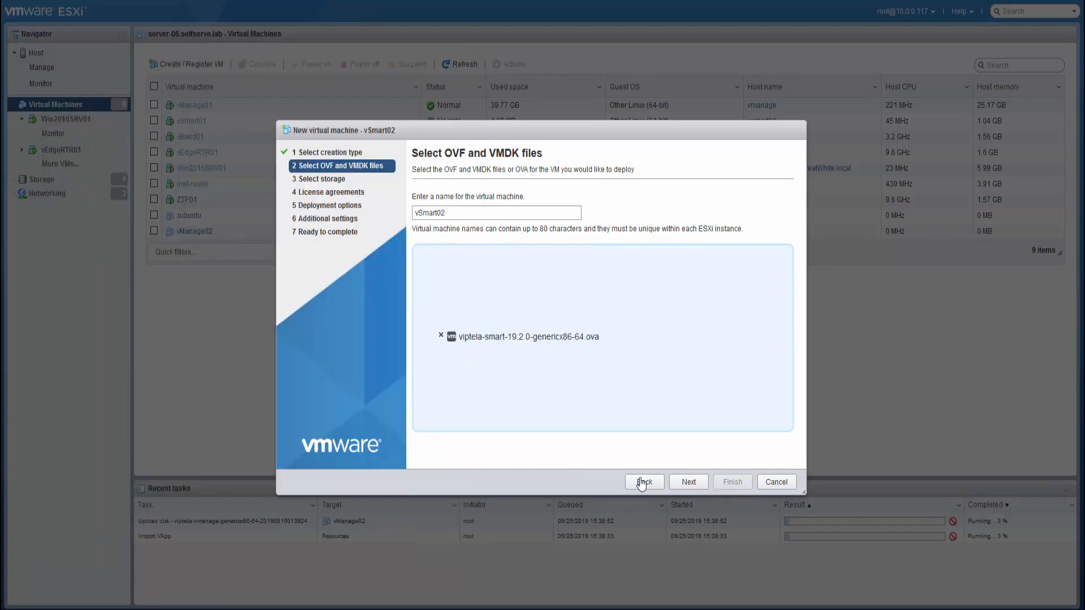
# - Place vSmart02 on datastore server-06_ds3 and move on to deployment options
pyautogui.click(690, 484)
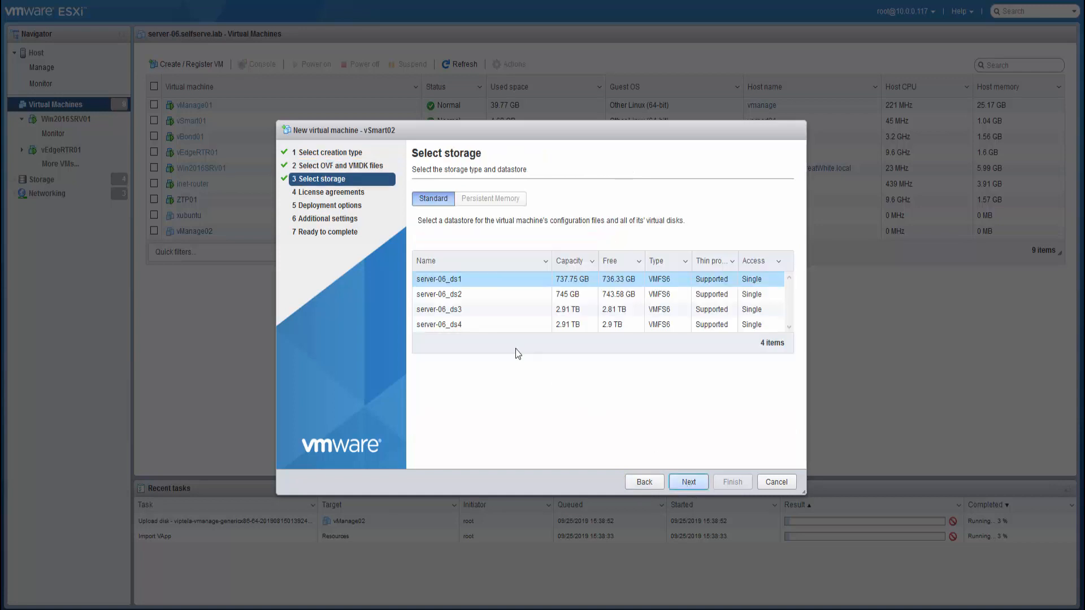
pyautogui.click(466, 311)
pyautogui.click(692, 483)
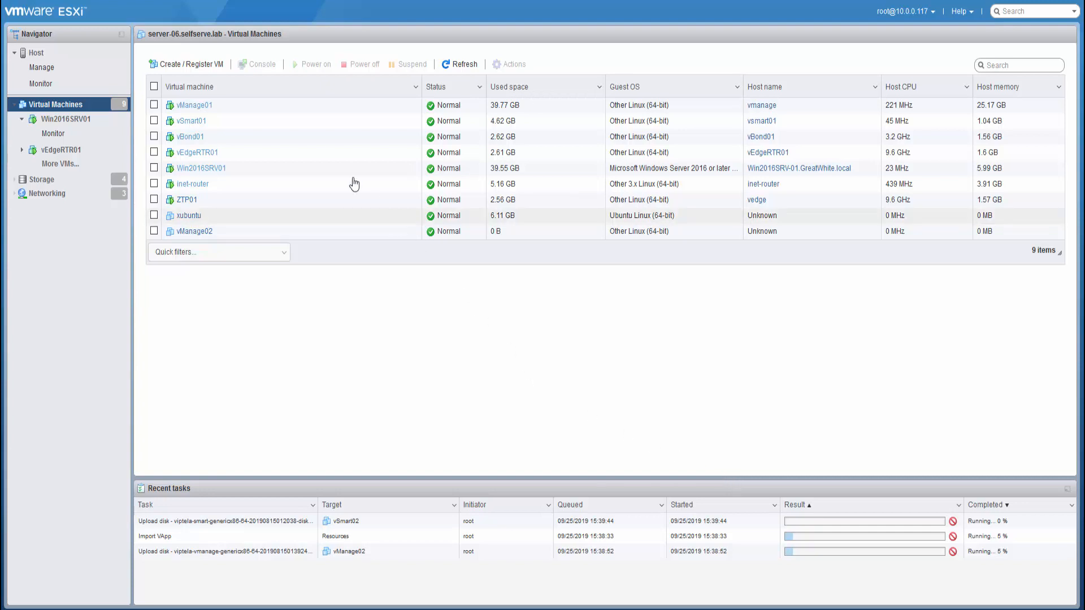
# - Begin a third OVF/OVA deployment with the VM name vBond02
pyautogui.click(196, 68)
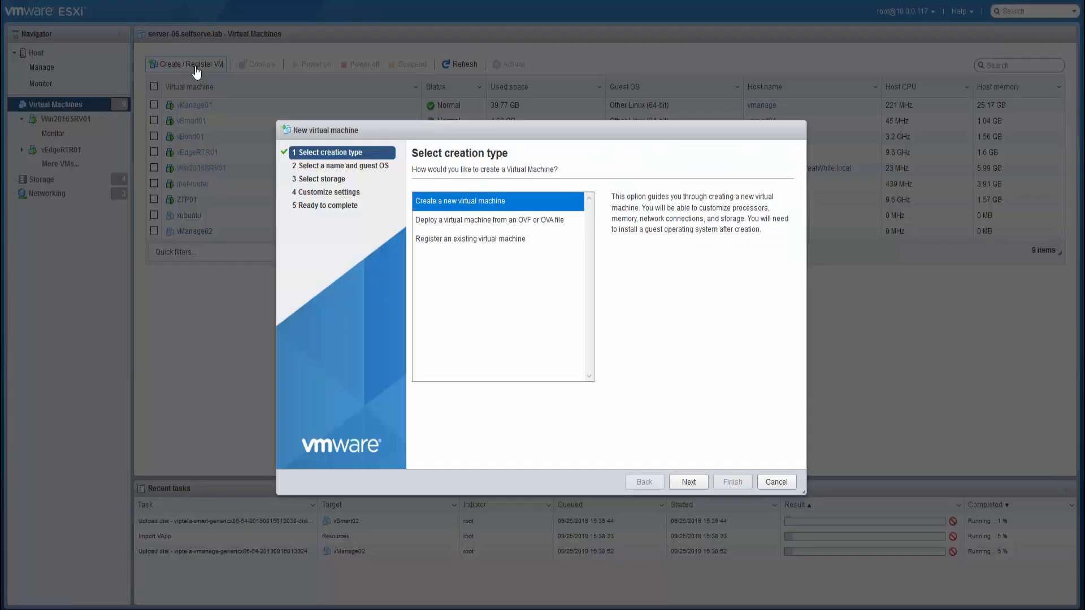
pyautogui.click(448, 224)
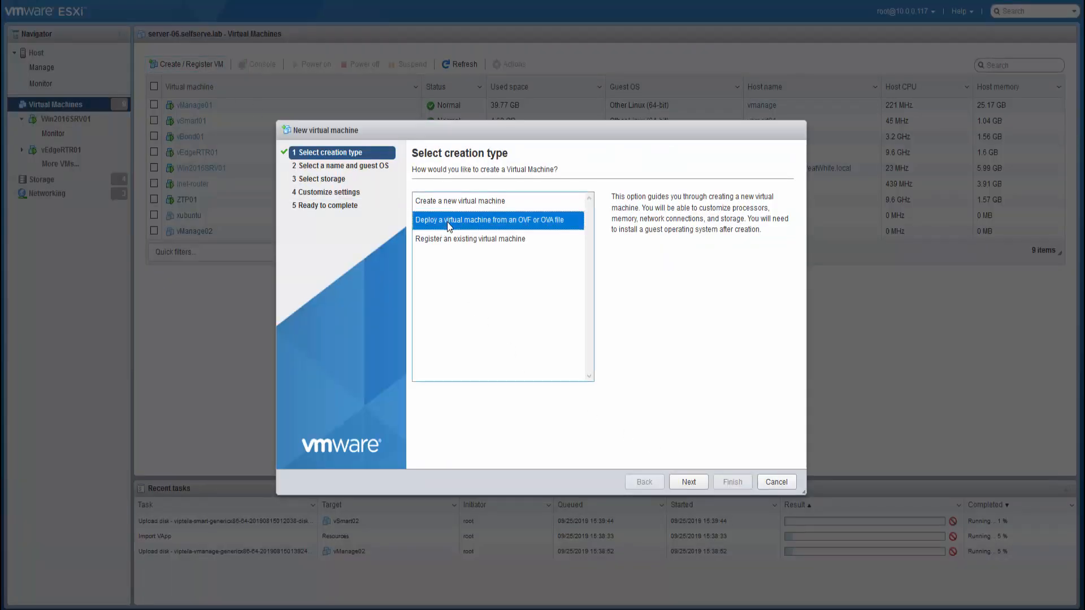
pyautogui.click(683, 482)
pyautogui.click(527, 214)
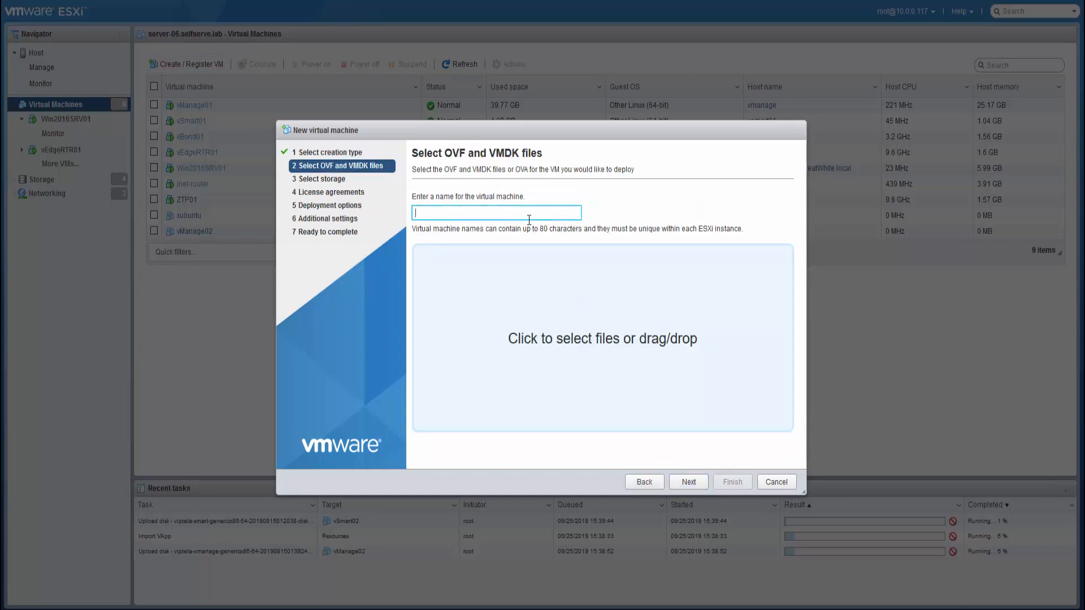
pyautogui.write('vB')
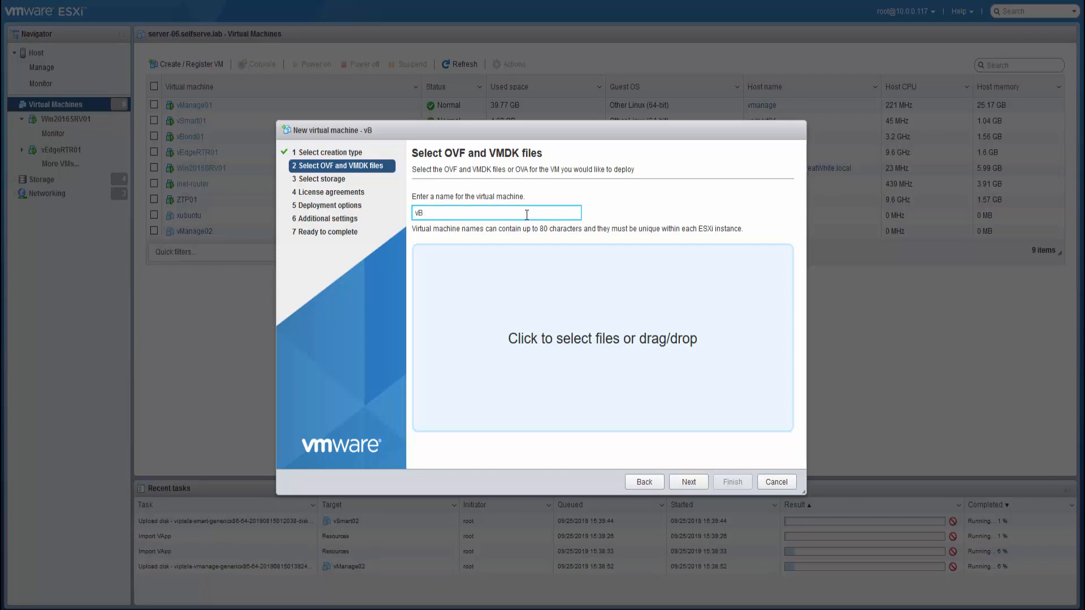
pyautogui.write('ond02')
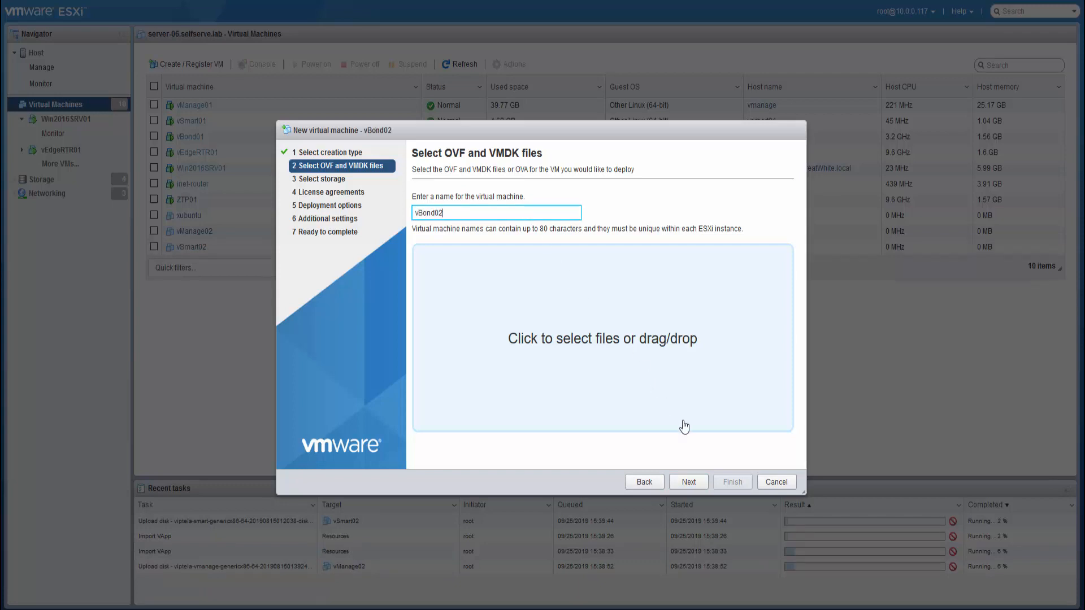
pyautogui.click(699, 485)
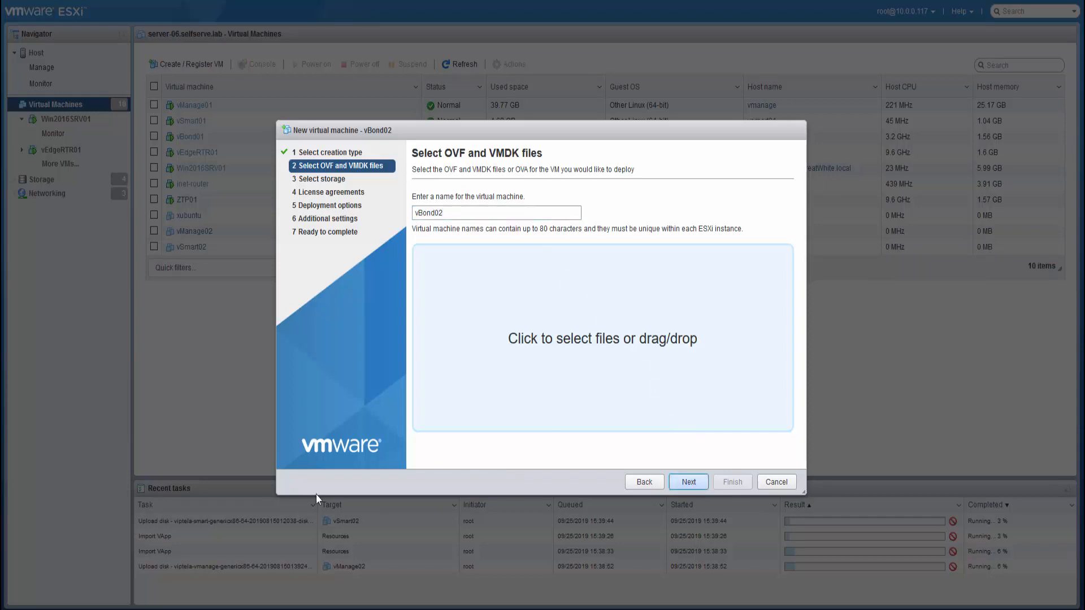
# - Drag viptela-edge-19.2.0-genericx86-64.ova from the 19-2-Released folder into the vBond02 wizard
pyautogui.click(249, 609)
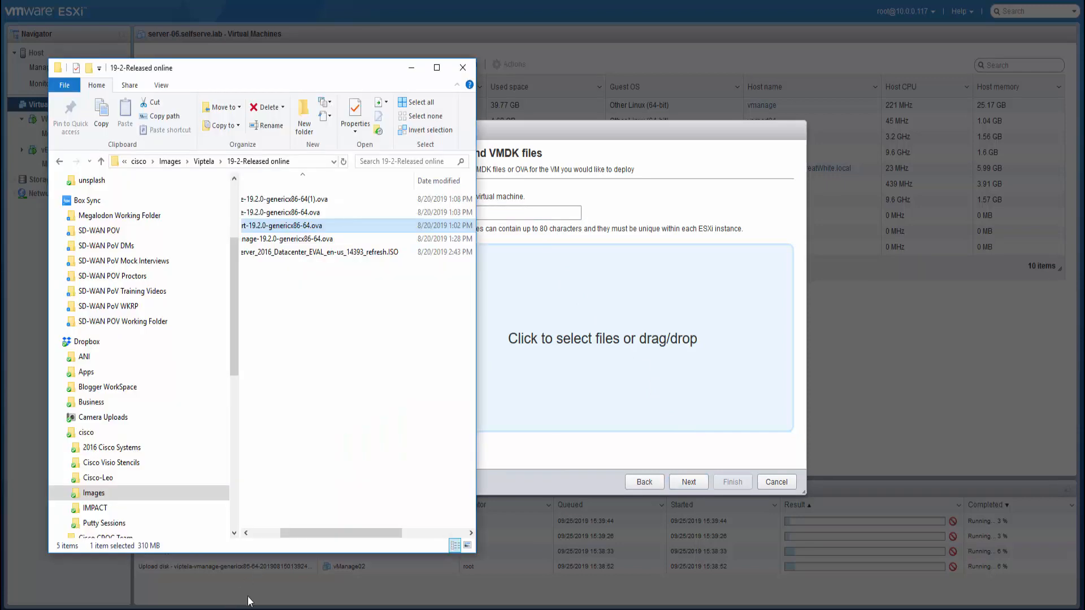
pyautogui.click(302, 214)
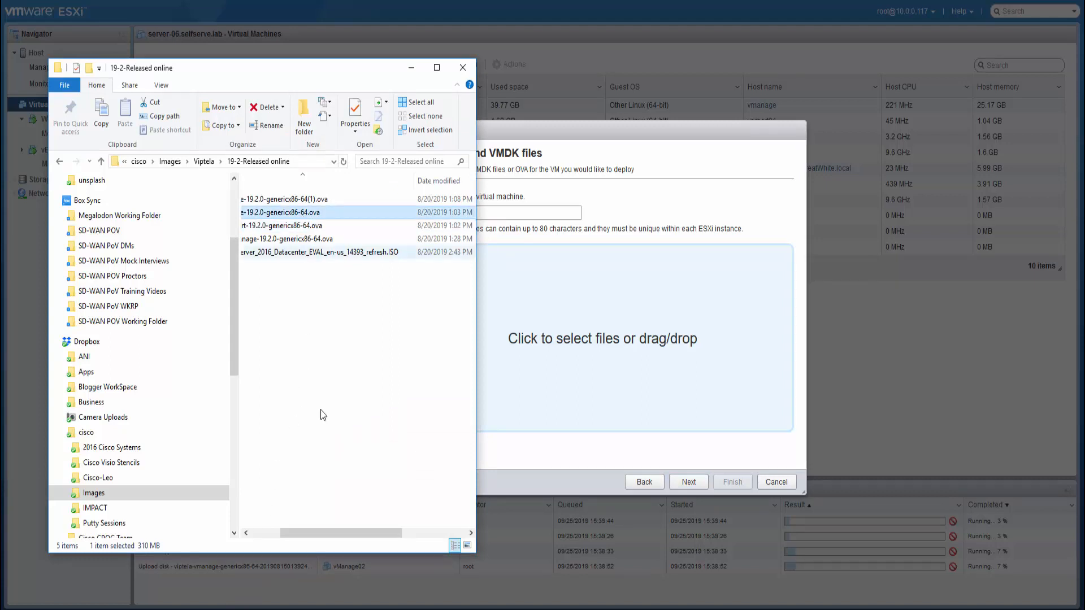
pyautogui.moveTo(344, 533); pyautogui.dragTo(278, 531)
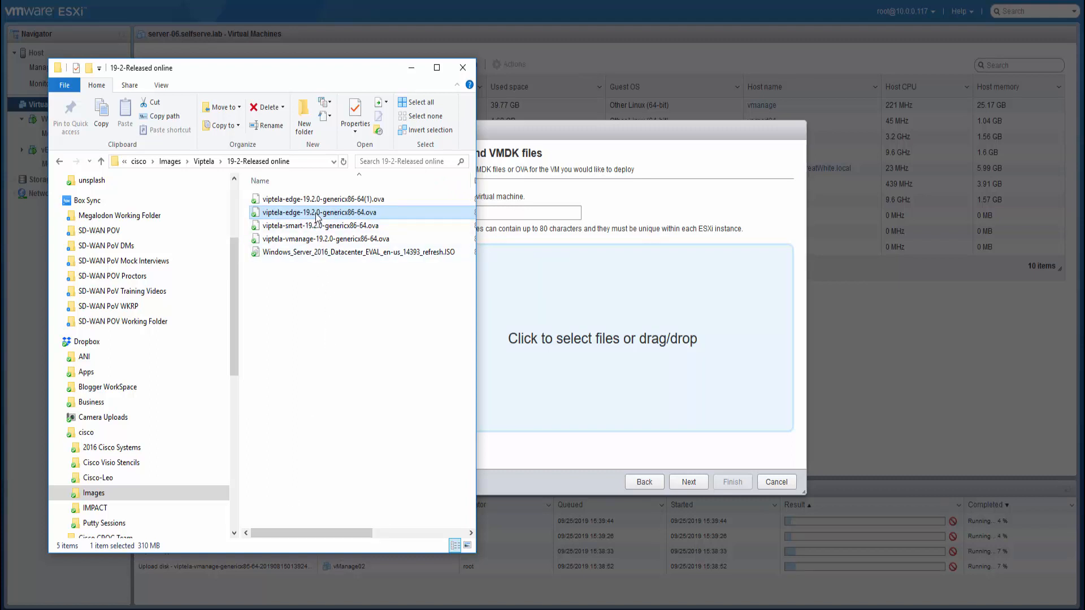
pyautogui.moveTo(316, 217); pyautogui.dragTo(553, 340)
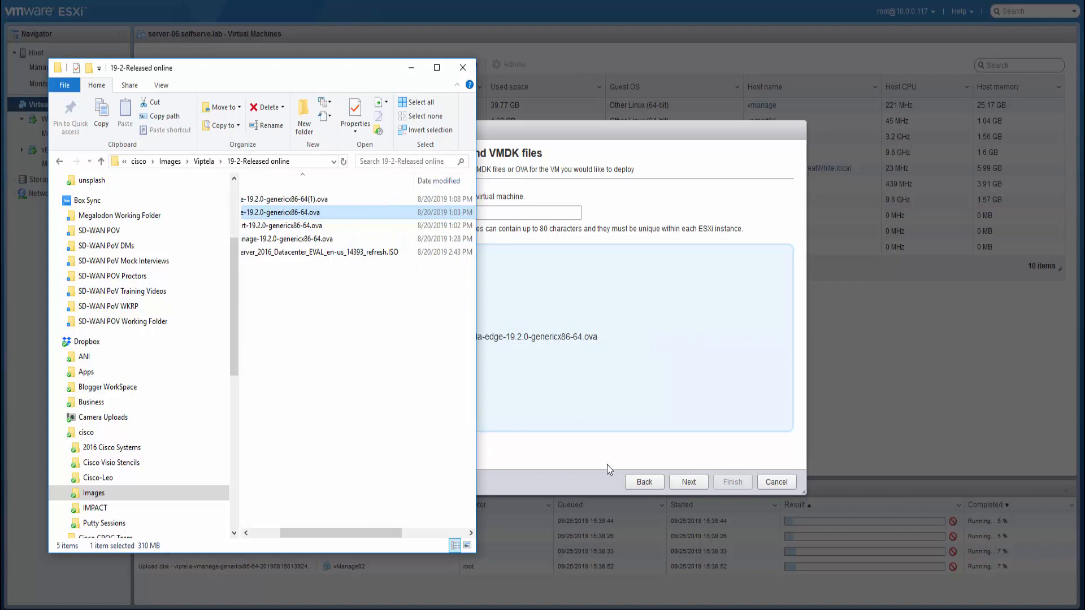
pyautogui.click(689, 468)
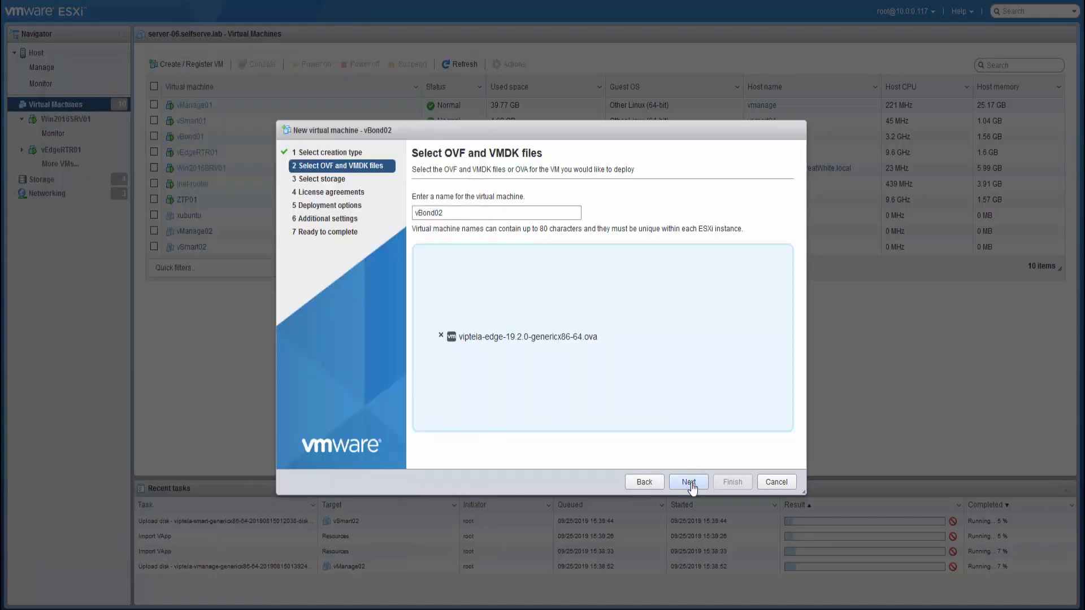
# - Store vBond02 on datastore server-06_ds3 and advance through deployment options to the review
pyautogui.click(690, 484)
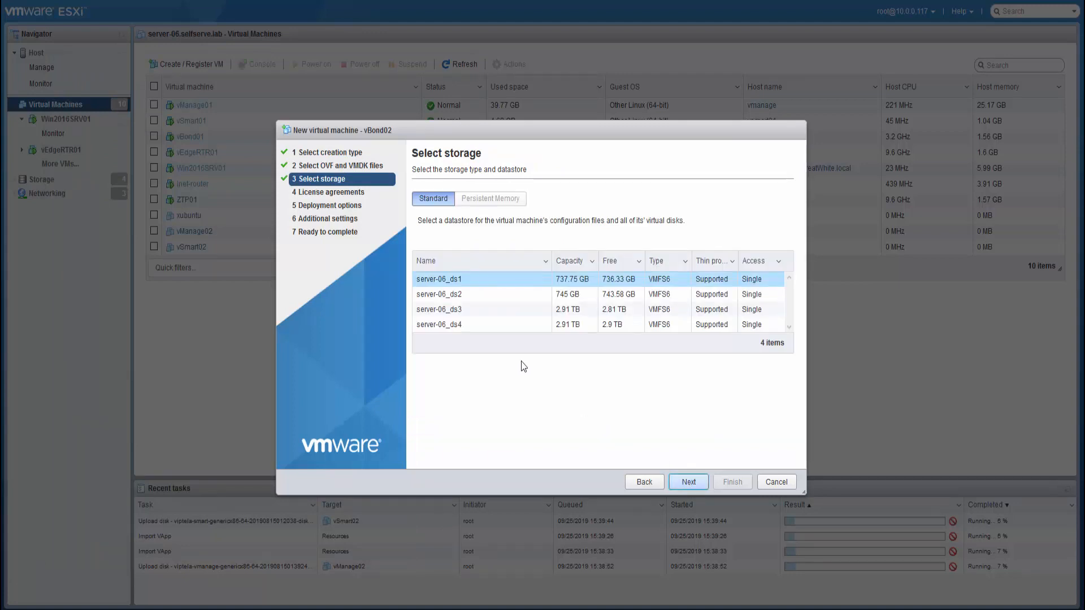
pyautogui.click(455, 312)
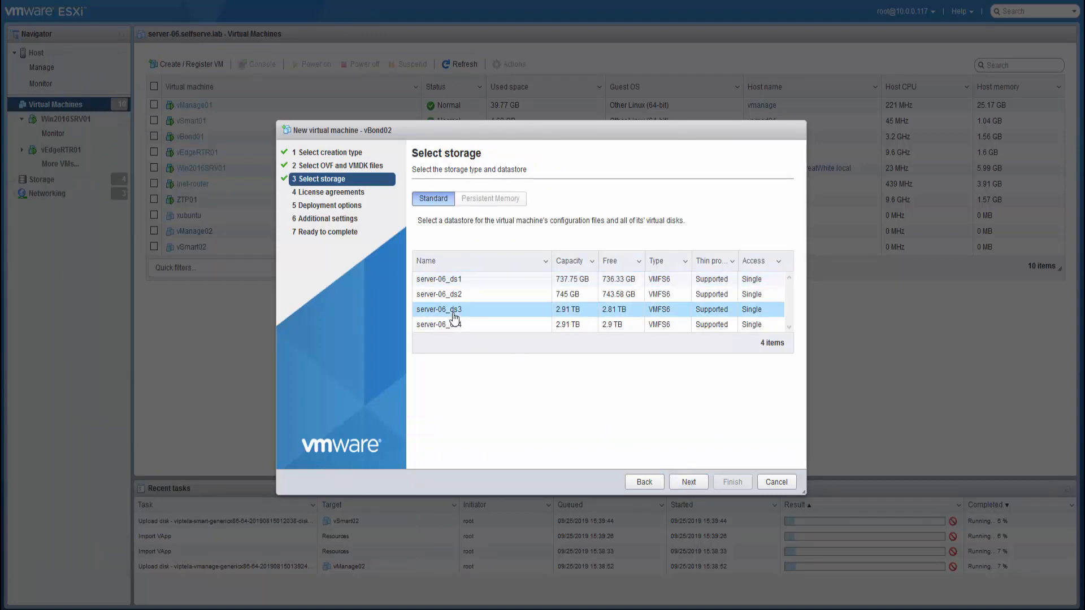
pyautogui.click(691, 485)
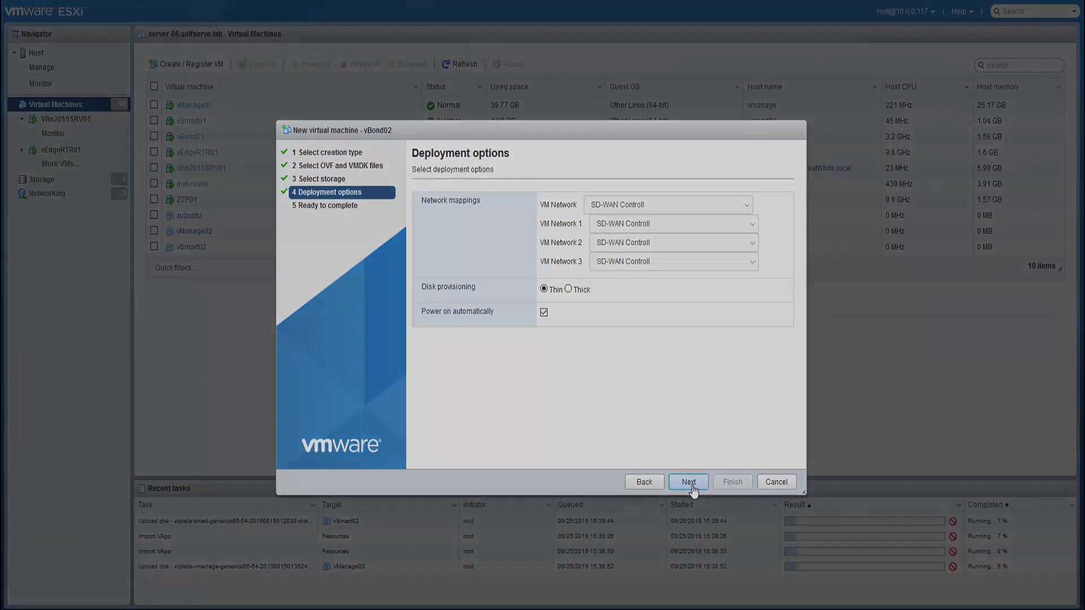
pyautogui.click(689, 484)
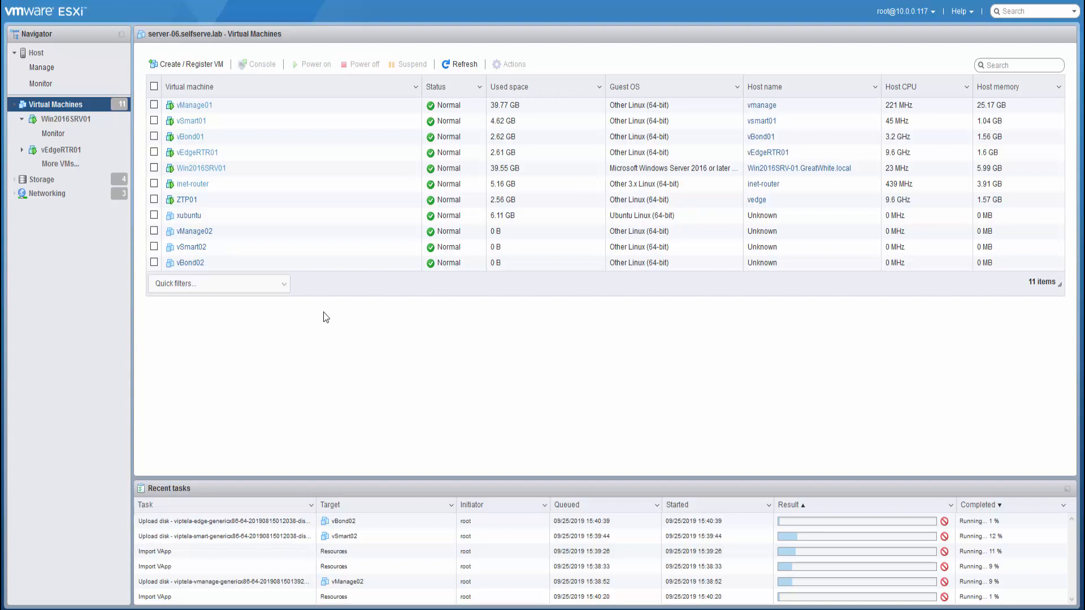
# - Begin a fourth OVF/OVA deployment with the VM name vEdgeRTR02-HQ1
pyautogui.click(200, 66)
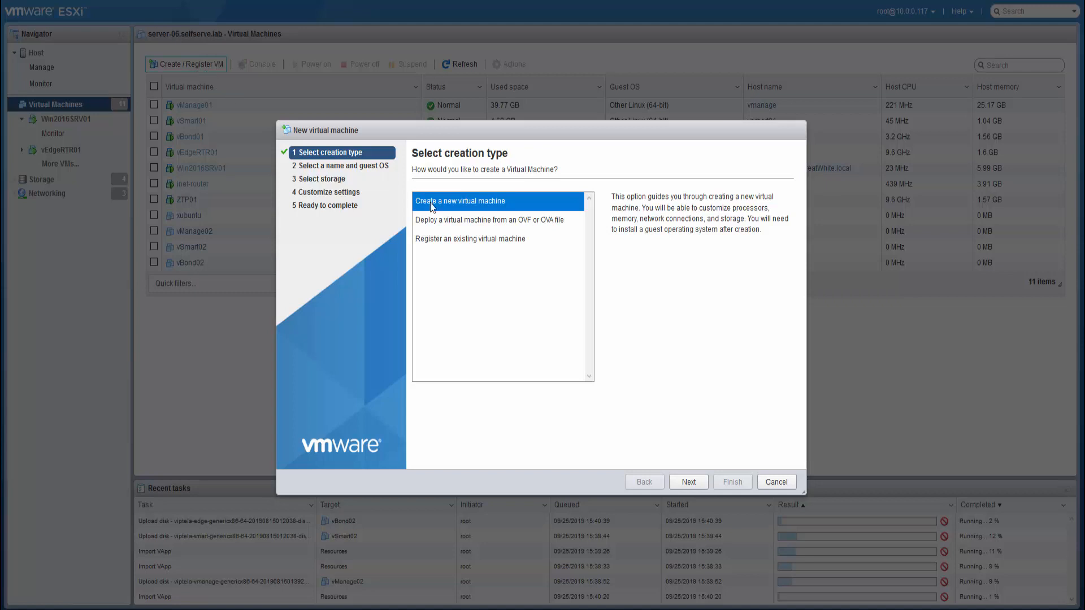
pyautogui.click(448, 219)
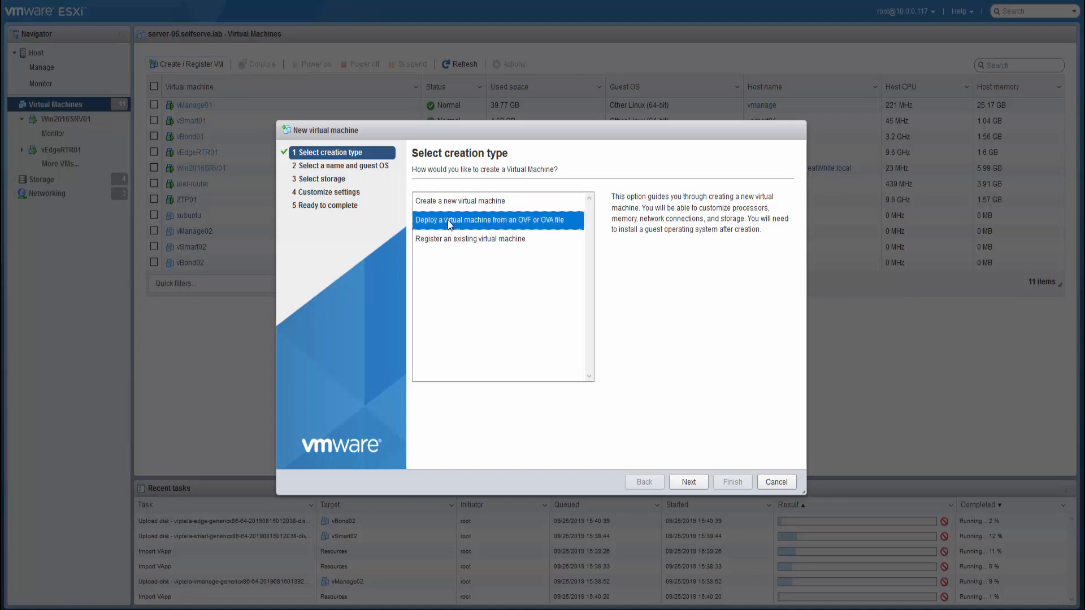
pyautogui.click(686, 482)
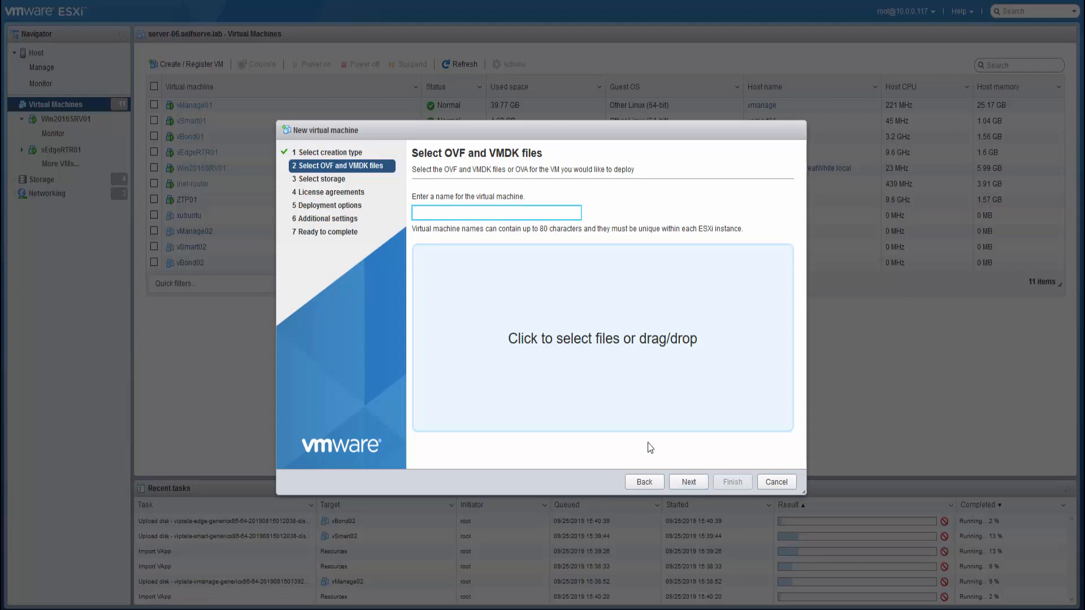
pyautogui.write('vEdgeRTR02-HQ1')
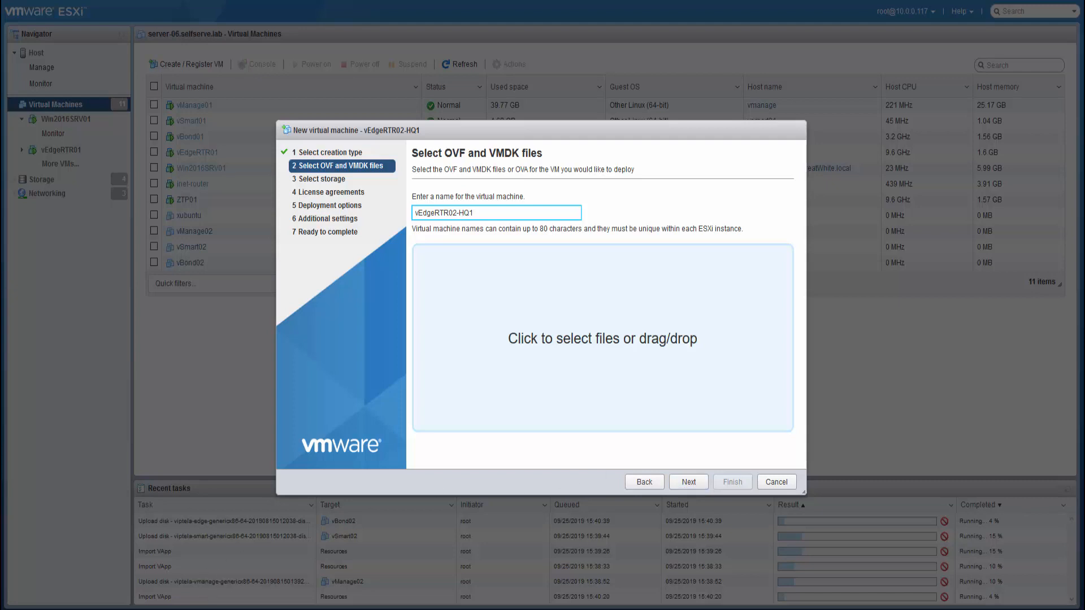
# - Attach the edge OVA image from File Explorer to the vEdgeRTR02-HQ1 wizard
pyautogui.hotkey('alt', 'Tab')
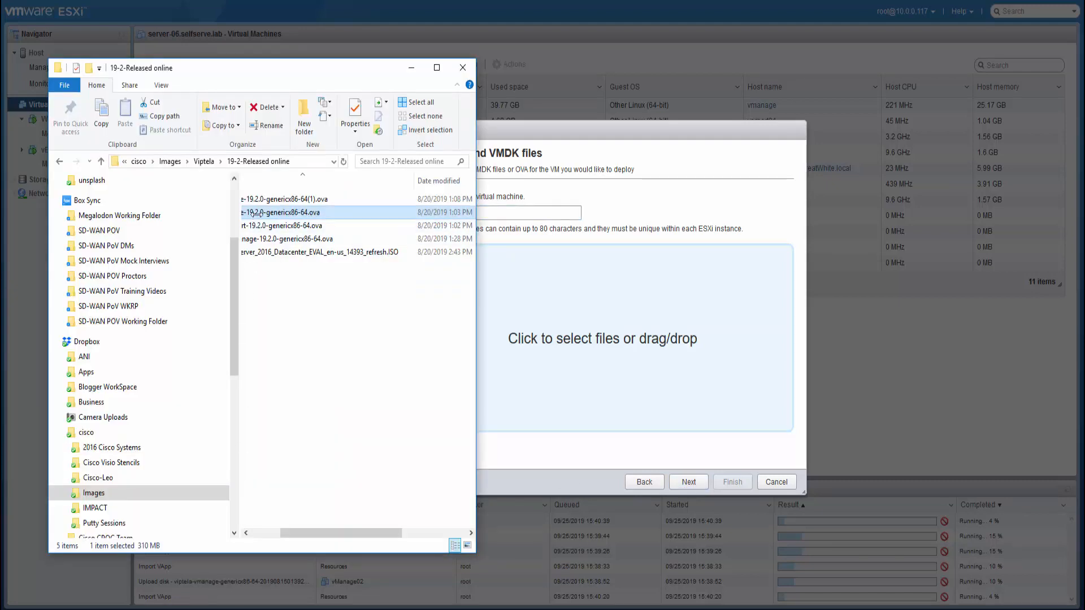
pyautogui.moveTo(252, 213); pyautogui.dragTo(544, 328)
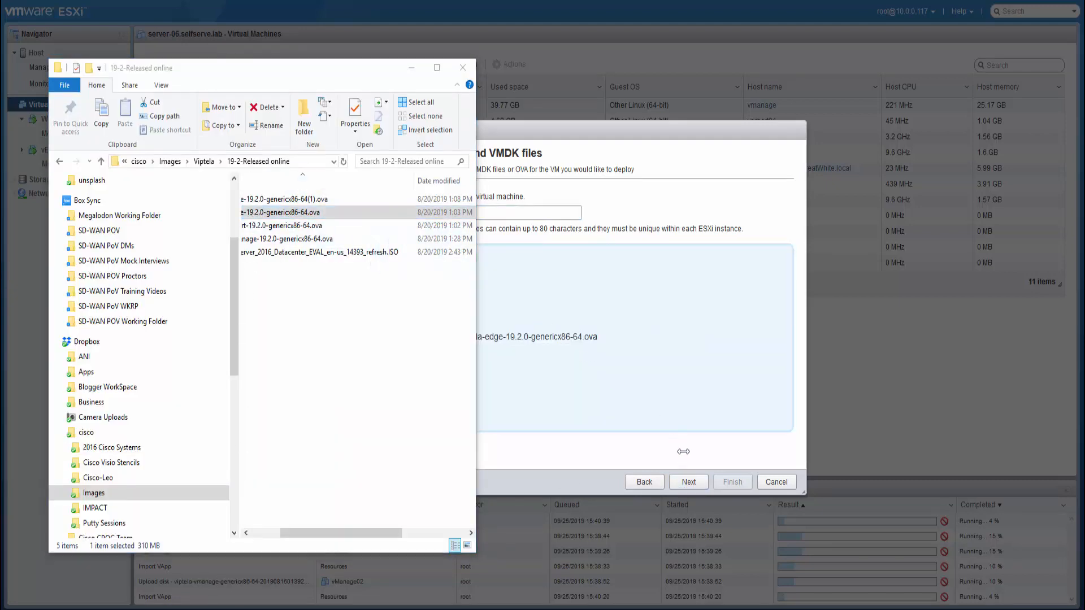
pyautogui.click(688, 482)
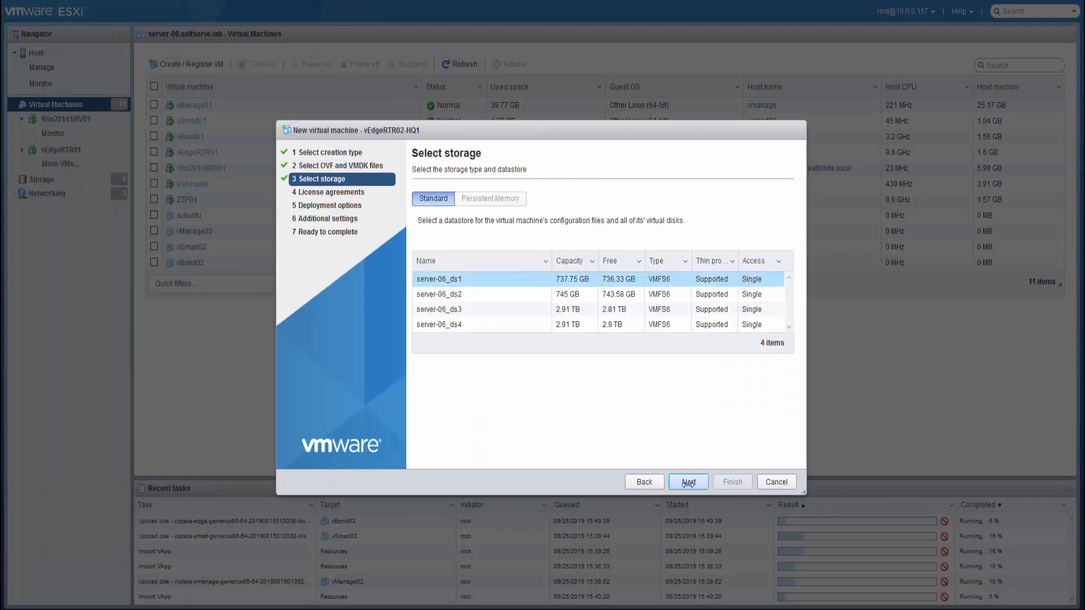
# - Deploy vEdgeRTR02-HQ1 to server-06_ds3, keeping thin disks and the SD-WAN control networks
pyautogui.click(426, 308)
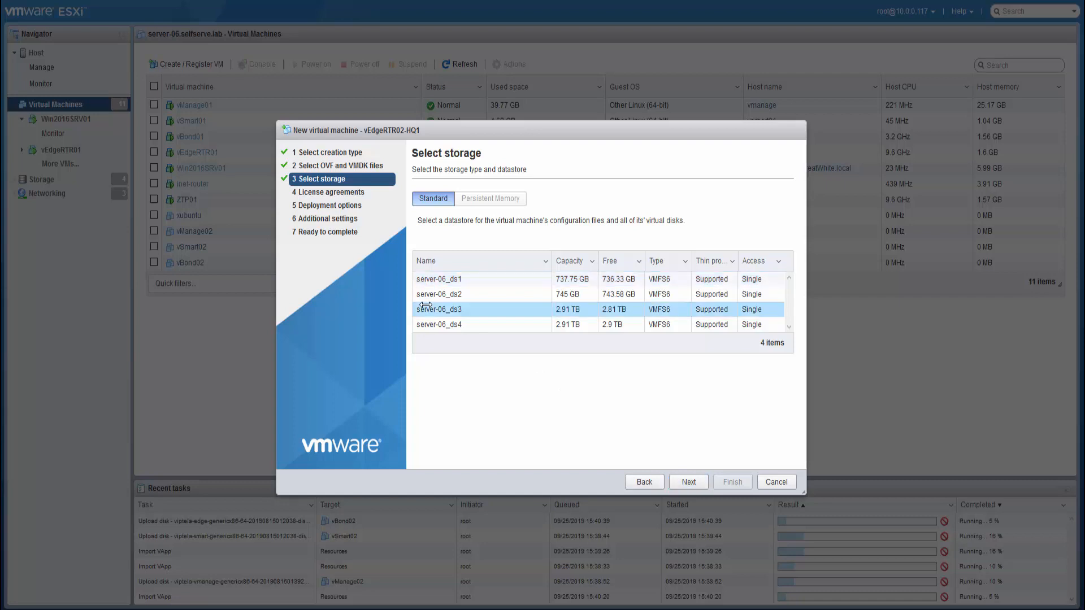
pyautogui.click(698, 483)
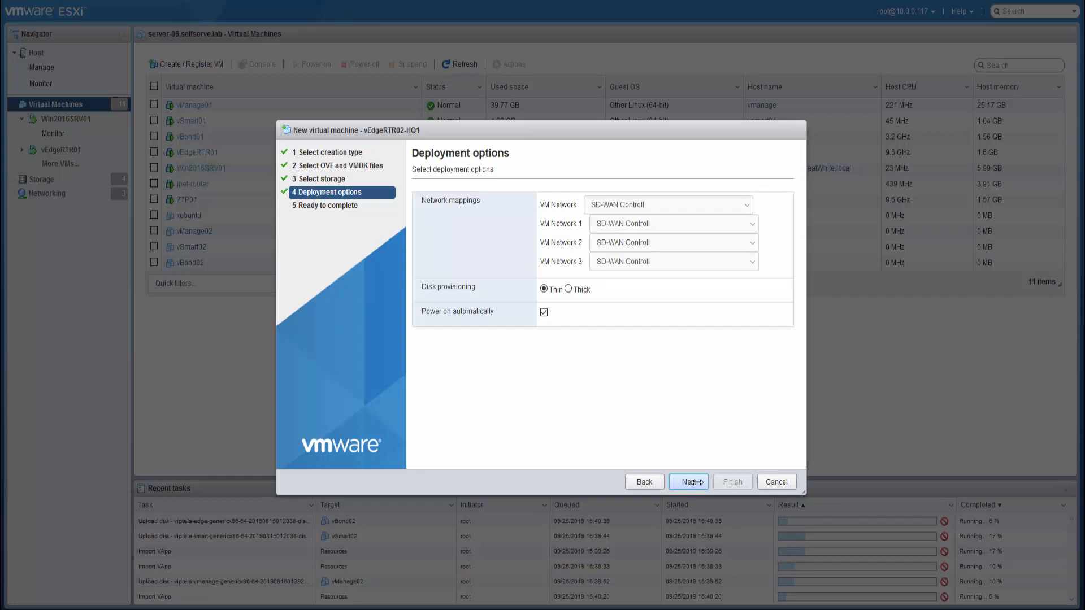
pyautogui.click(694, 482)
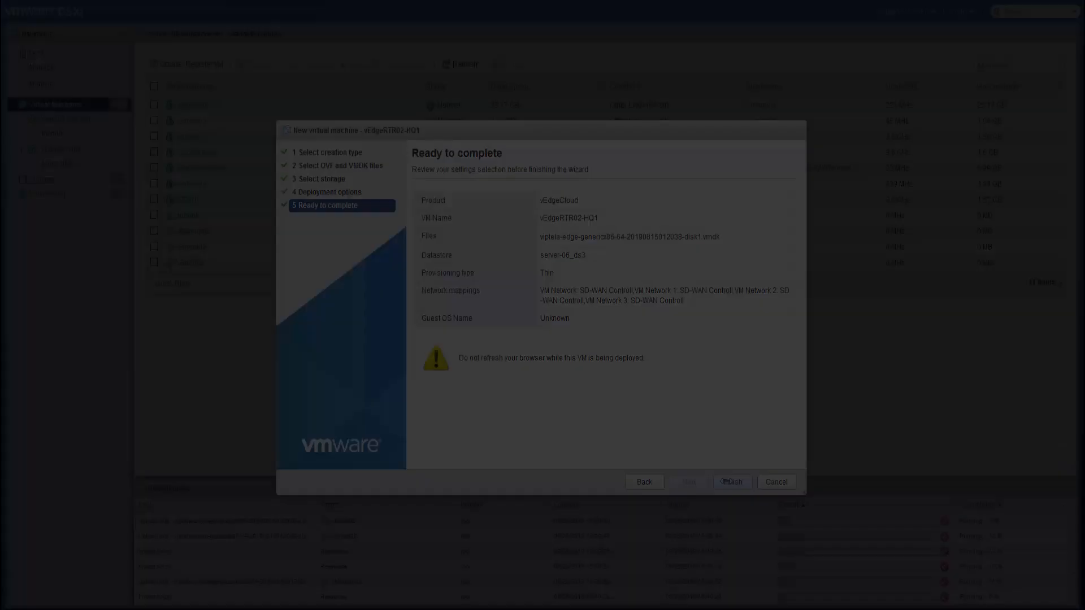
pyautogui.click(726, 481)
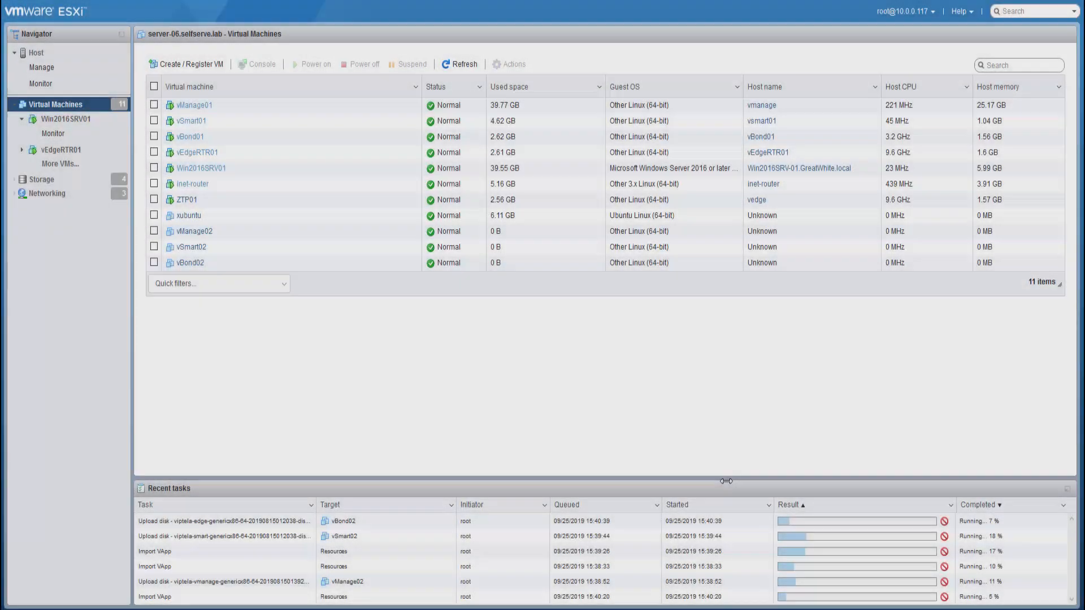